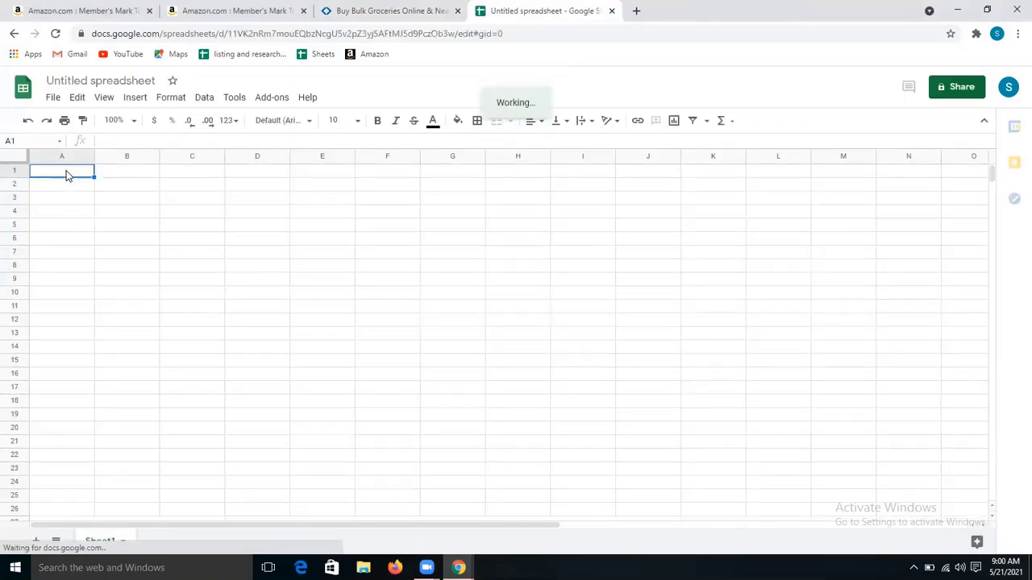
Enter the column headers "asin amz" in A1 and "item no sam club" in B1
type("asin")
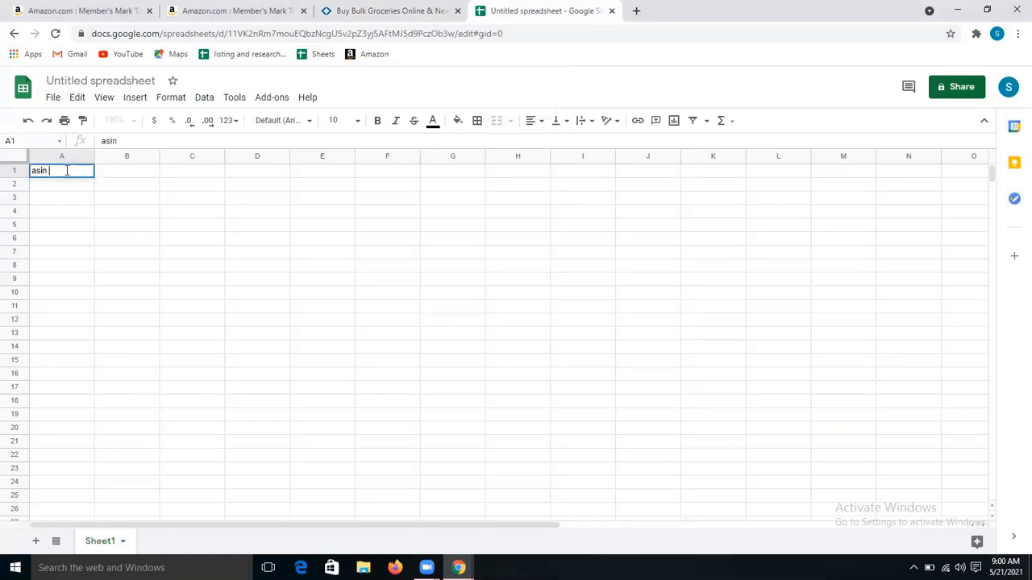
type(" amz")
key("Tab")
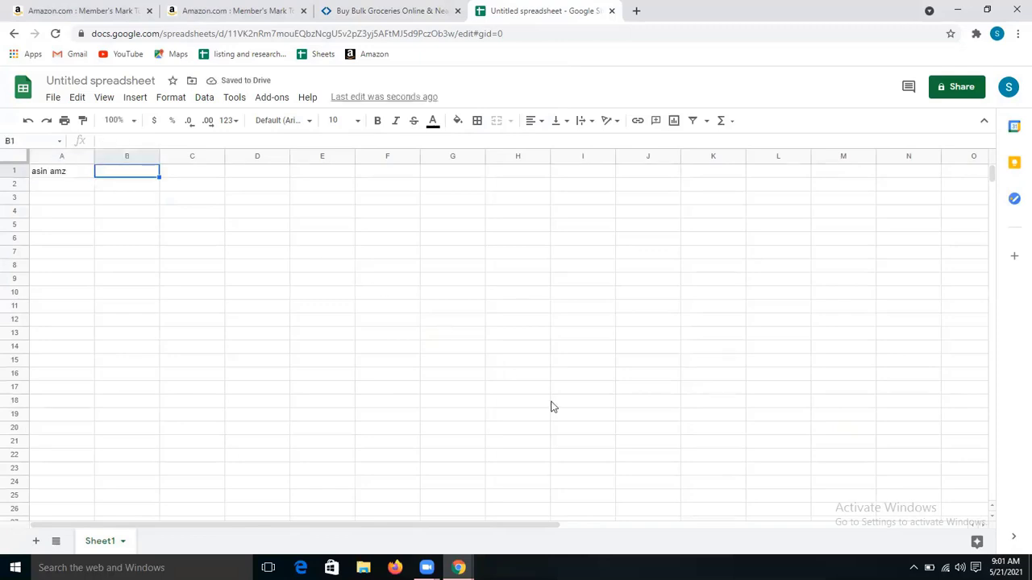
type("lte")
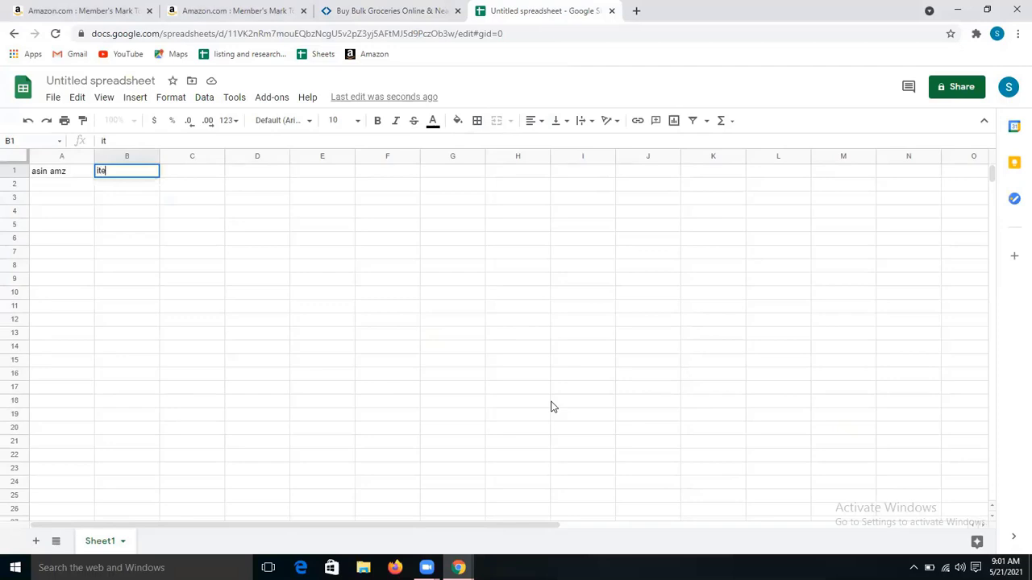
type("m no sam club")
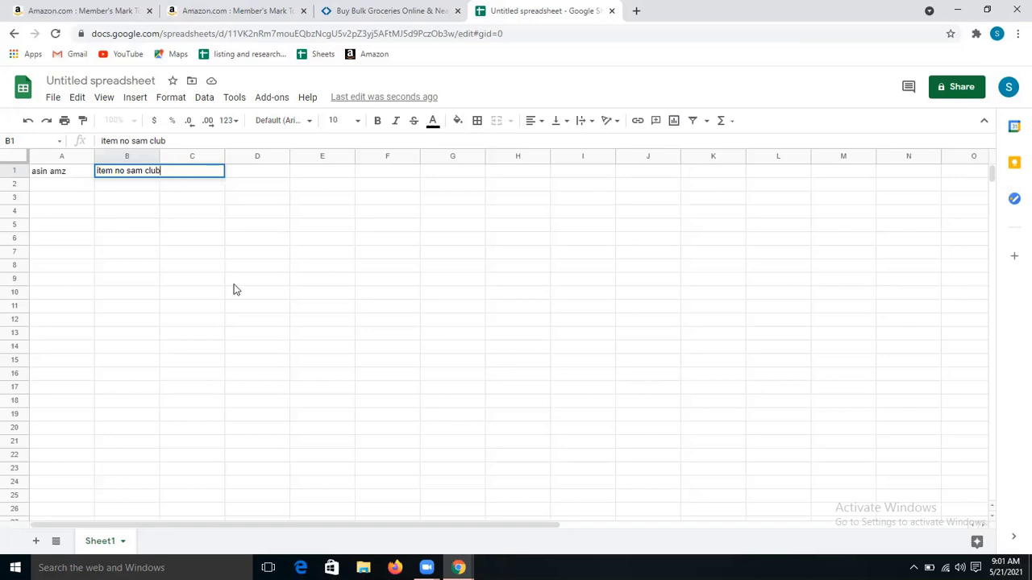
left_click(236, 172)
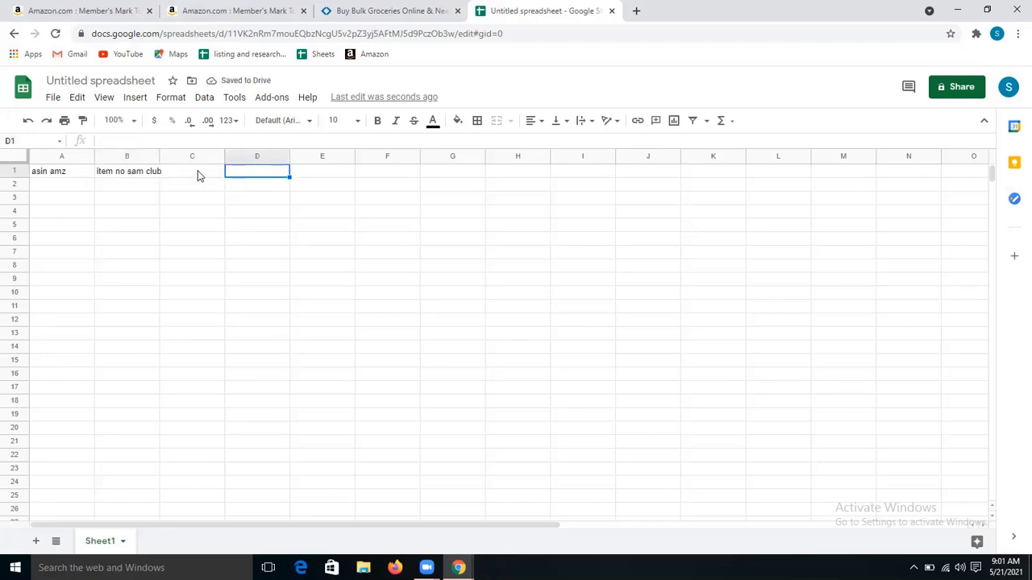
Add the headers "cost" in C1 and "final cost" in D1
left_click(199, 176)
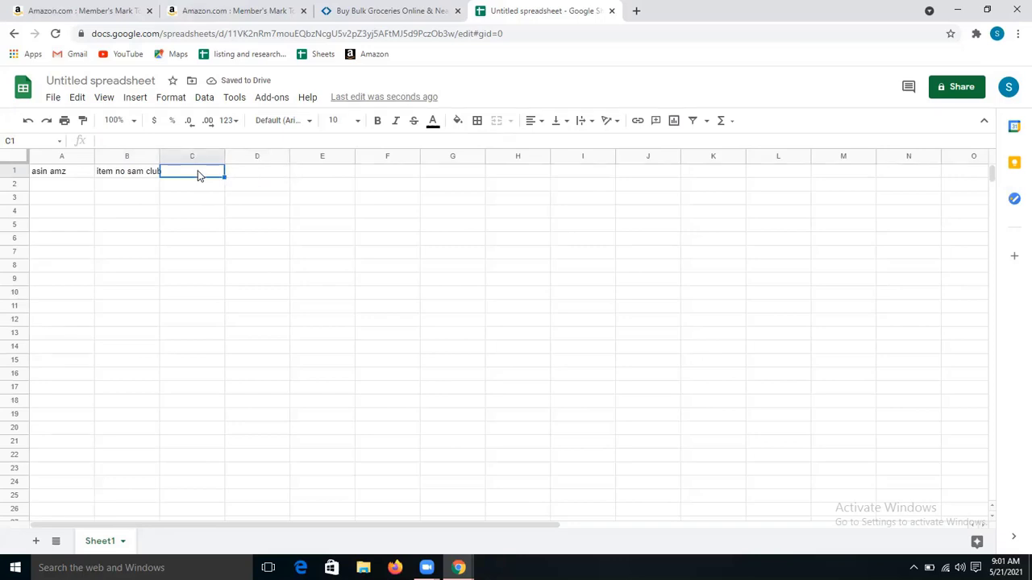
type("cost")
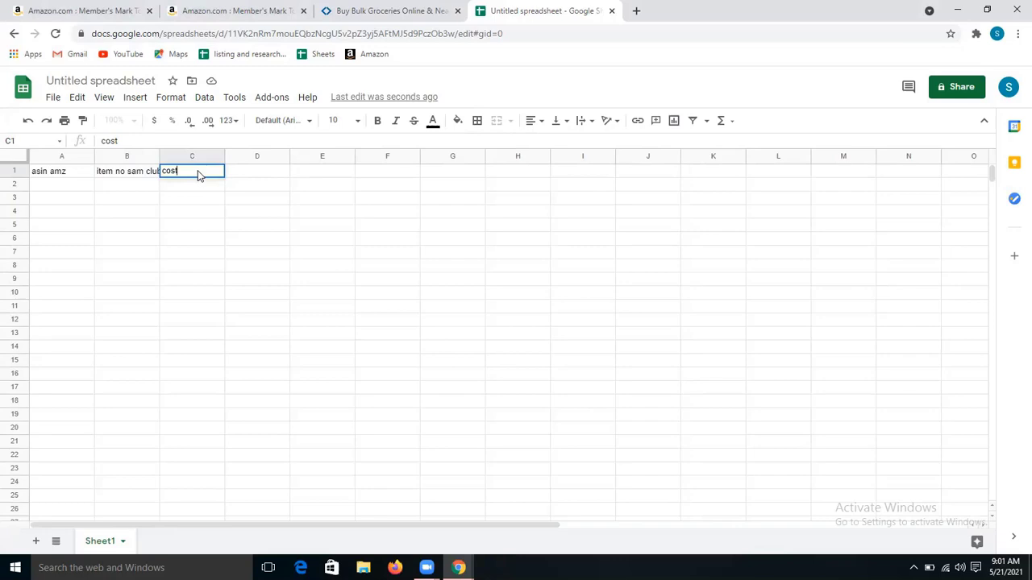
key("Tab")
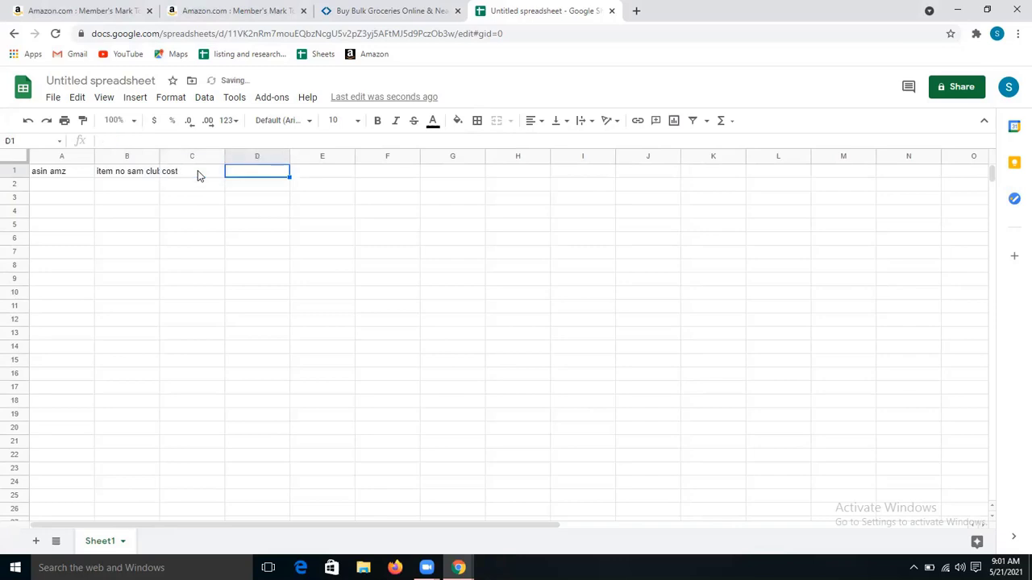
type("final cos")
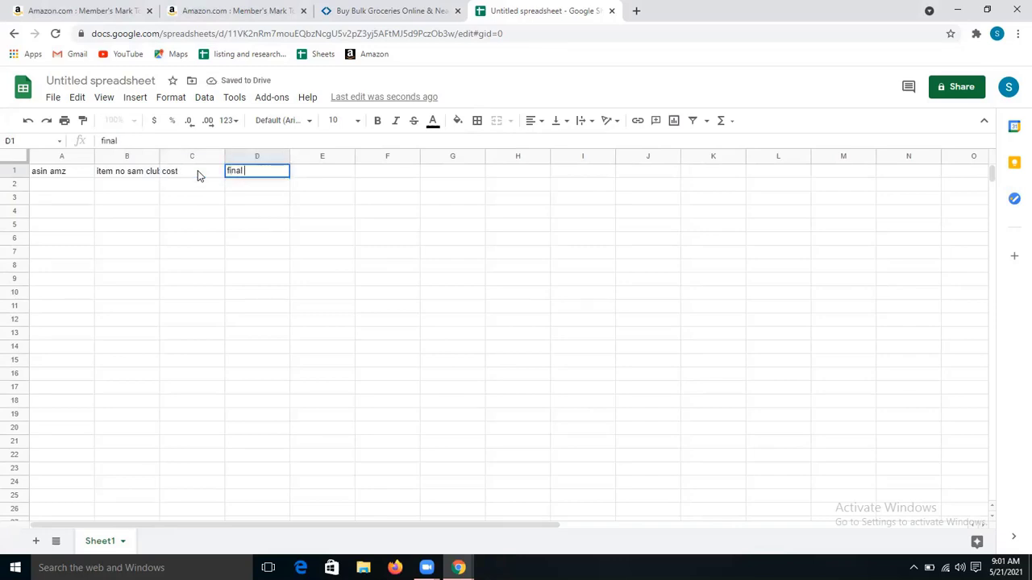
type("t")
key("Tab")
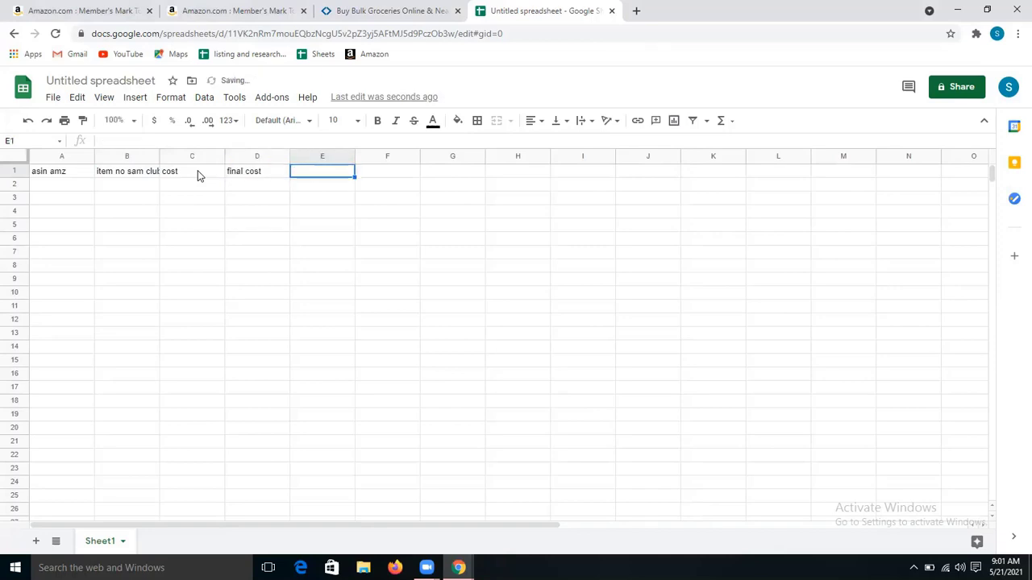
Complete the header row with "selling price" in E1, "profit" in F1 and "feedback" in G1
type("se")
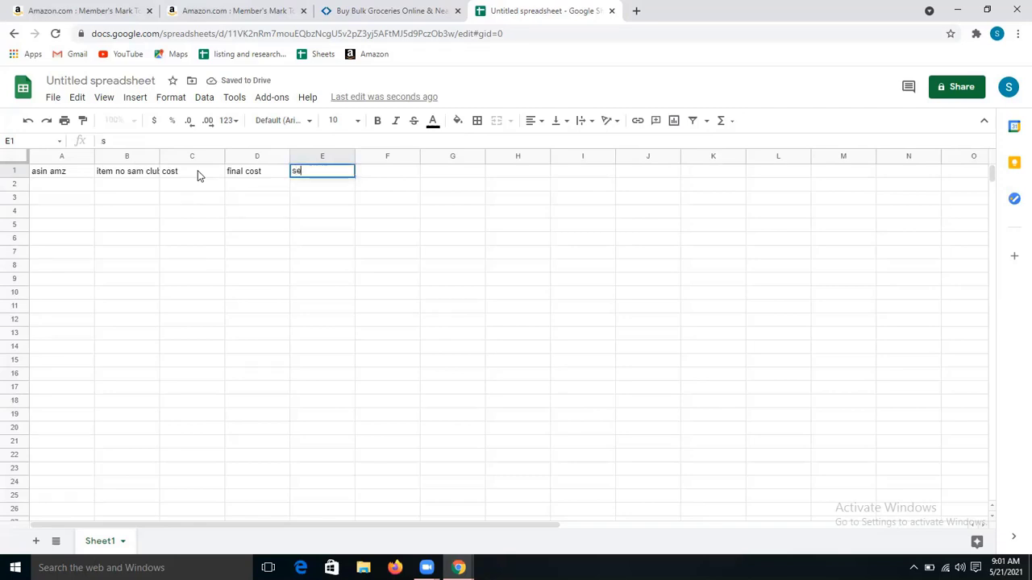
type("lling price")
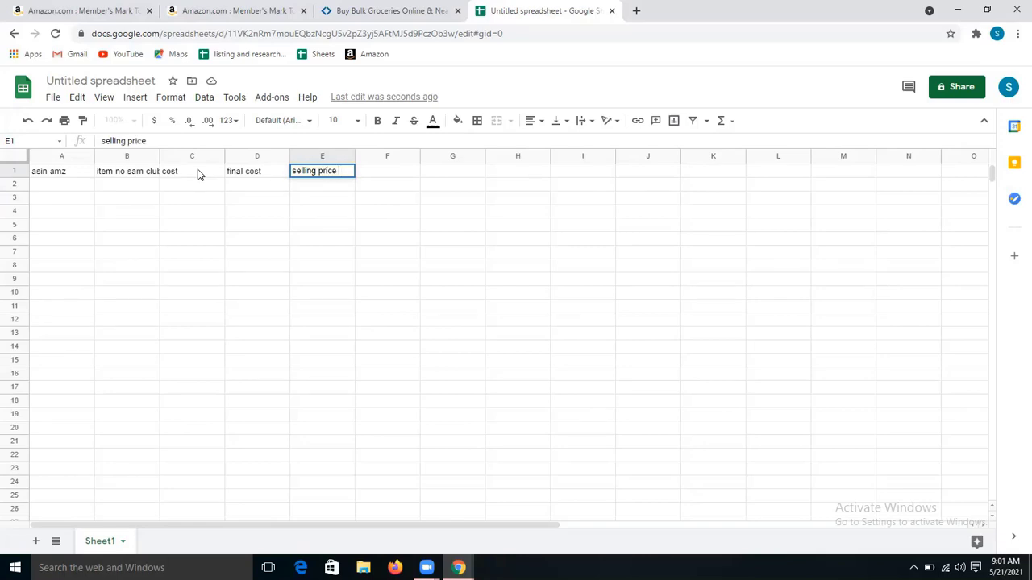
key("Tab")
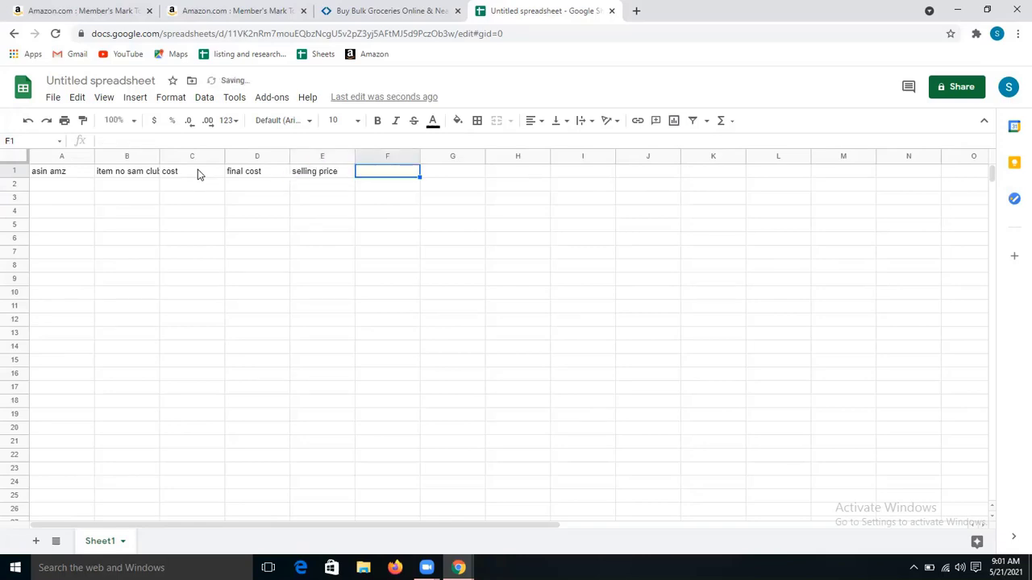
type("prof")
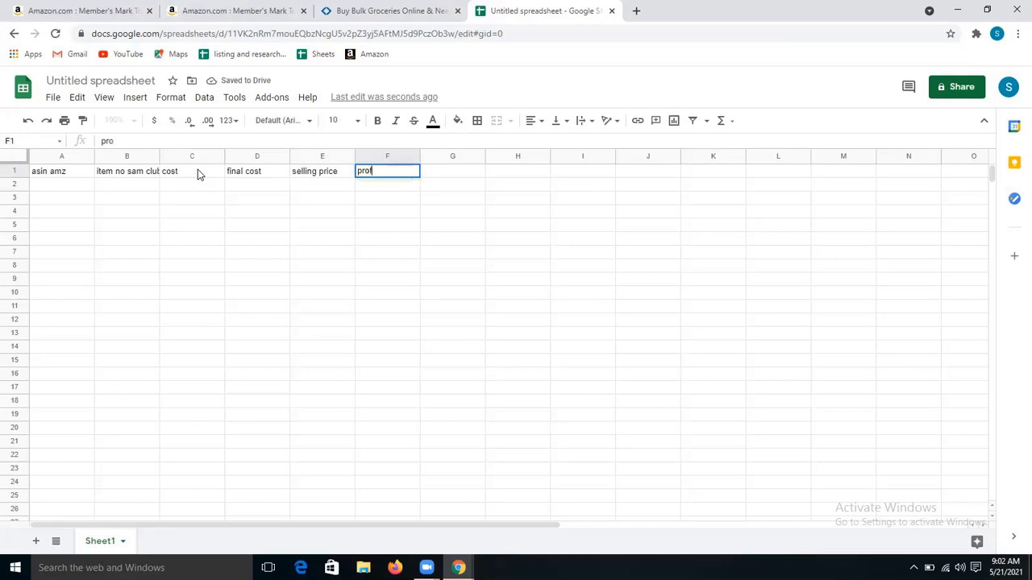
type("it")
key("Tab")
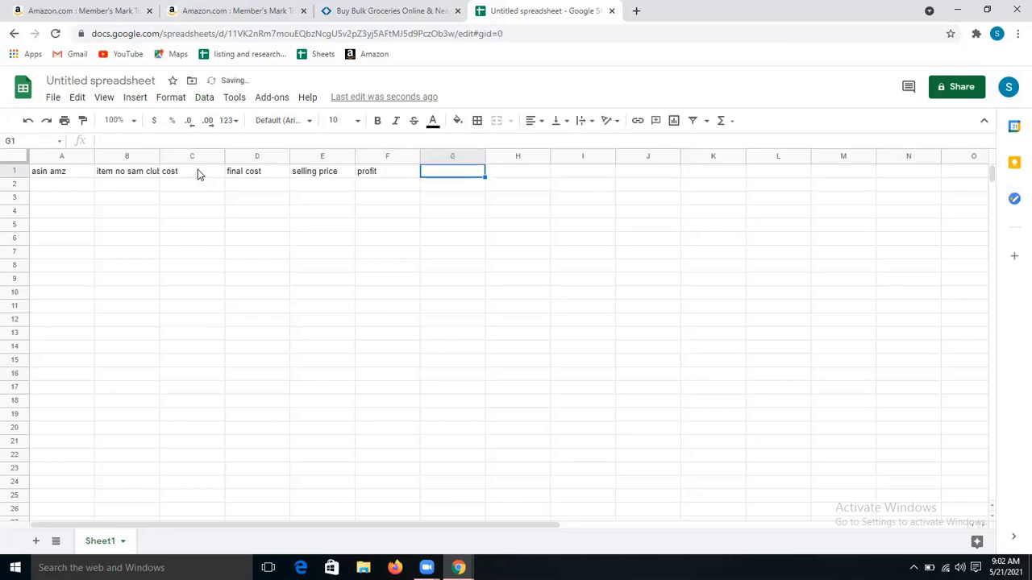
type("fee")
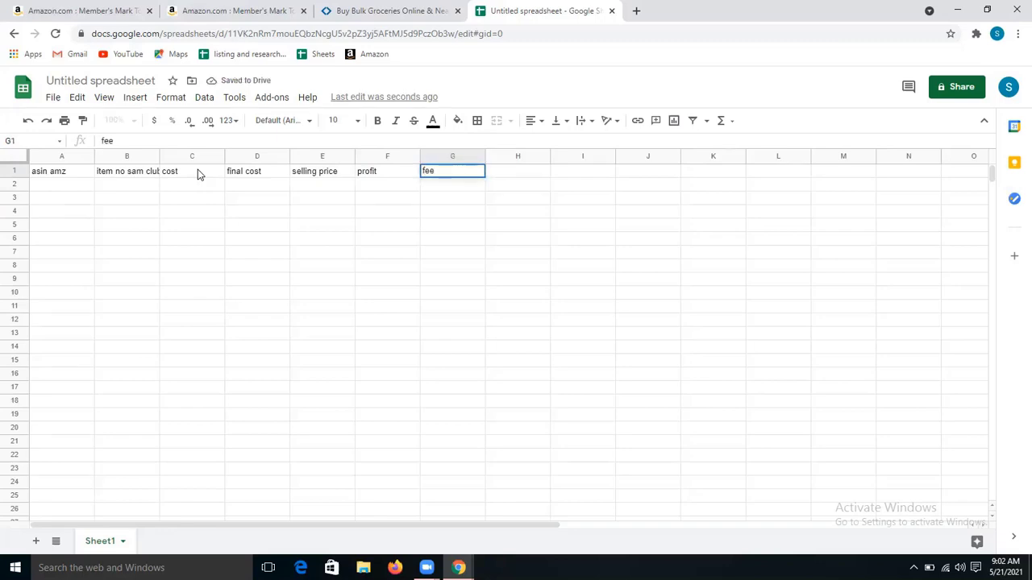
type("dback")
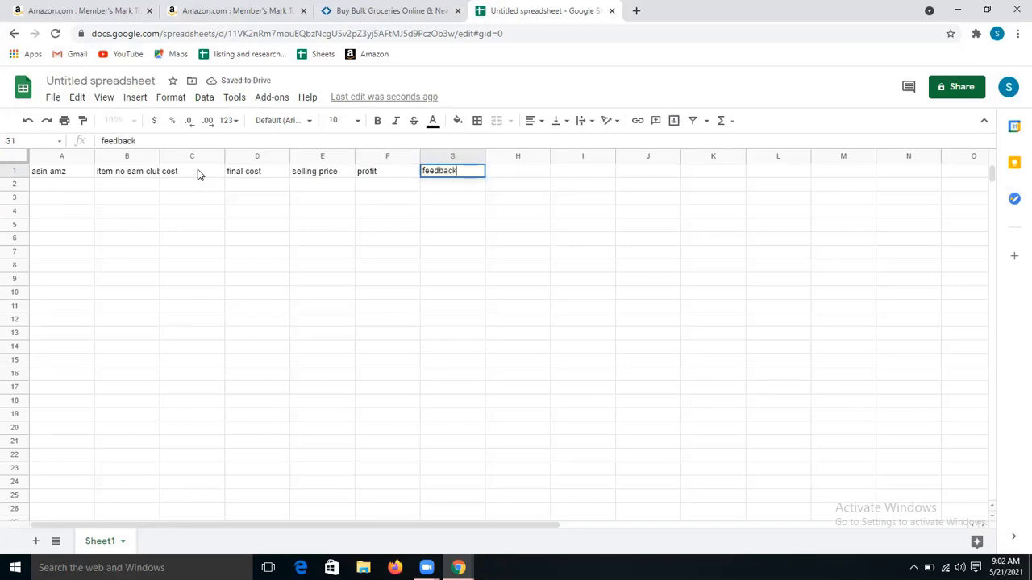
Search Sam's Club for the Amazon listing's title "Member's Mark Tone's Beef Base, 16 Ounce" and open the matching 16 oz. product
left_click(223, 13)
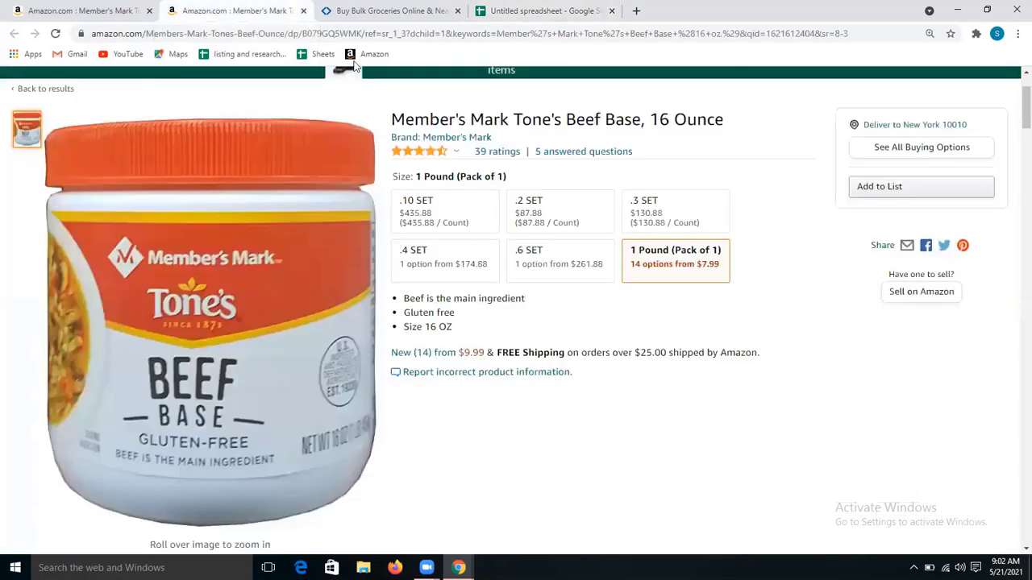
triple_click(517, 118)
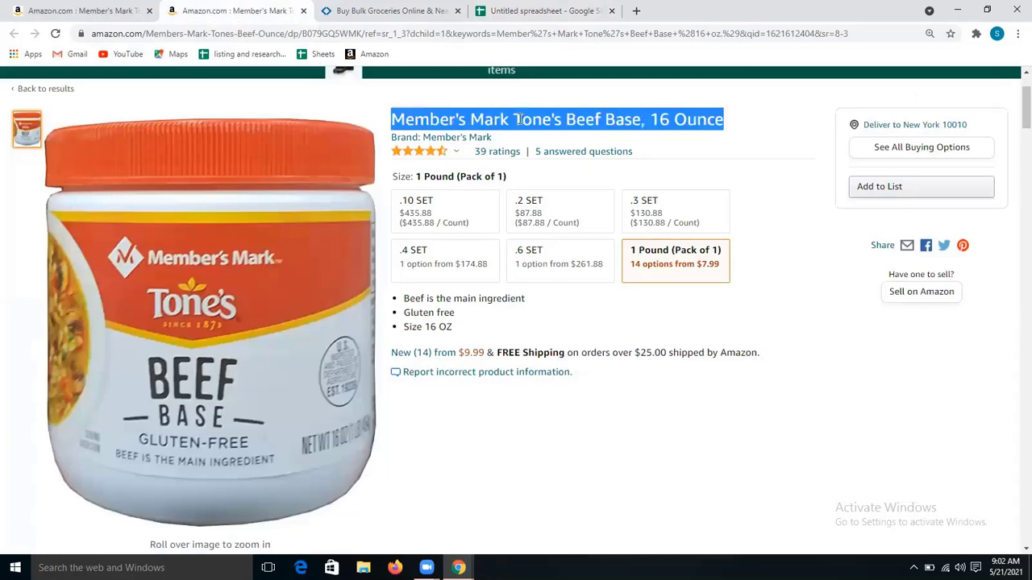
left_click(431, 11)
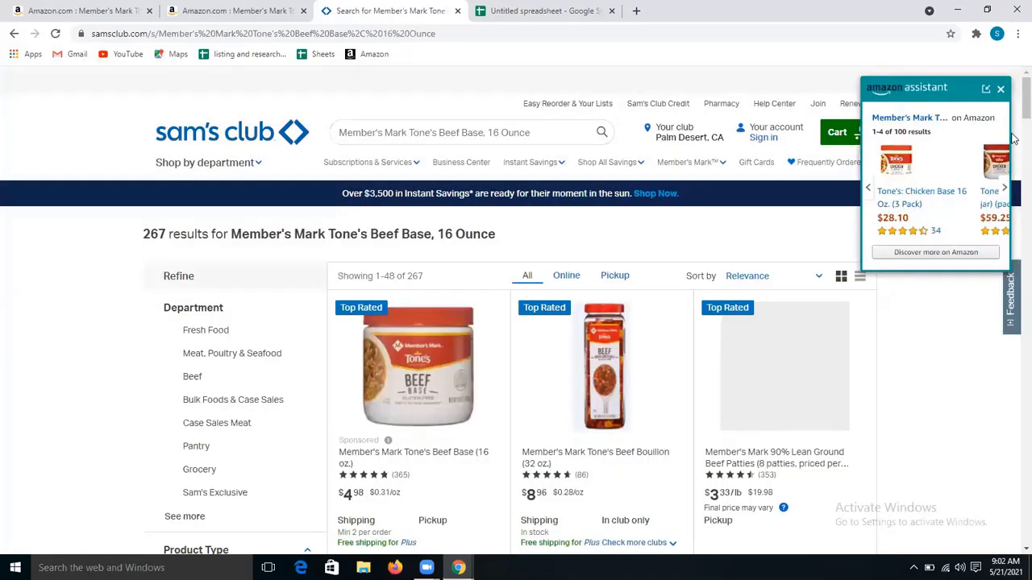
left_click(417, 371)
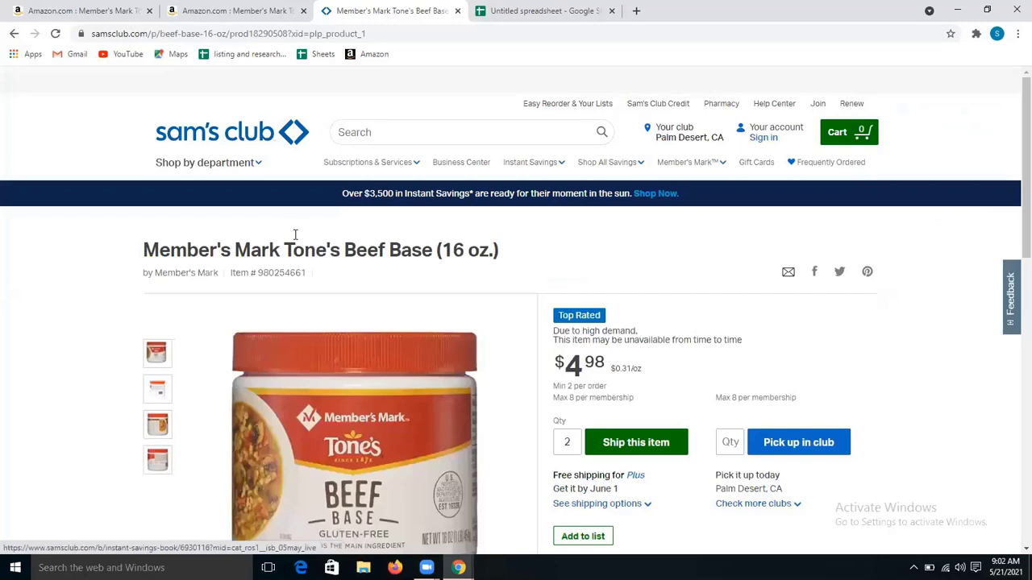
Copy the Sam's Club item number 980254661 from the product page into cell B2 of the spreadsheet
triple_click(282, 237)
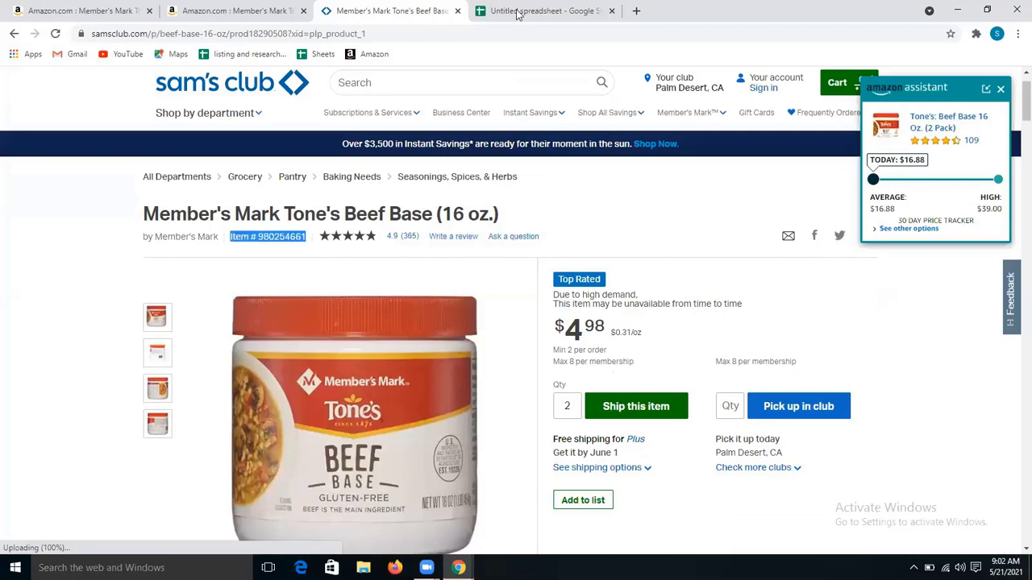
double_click(283, 236)
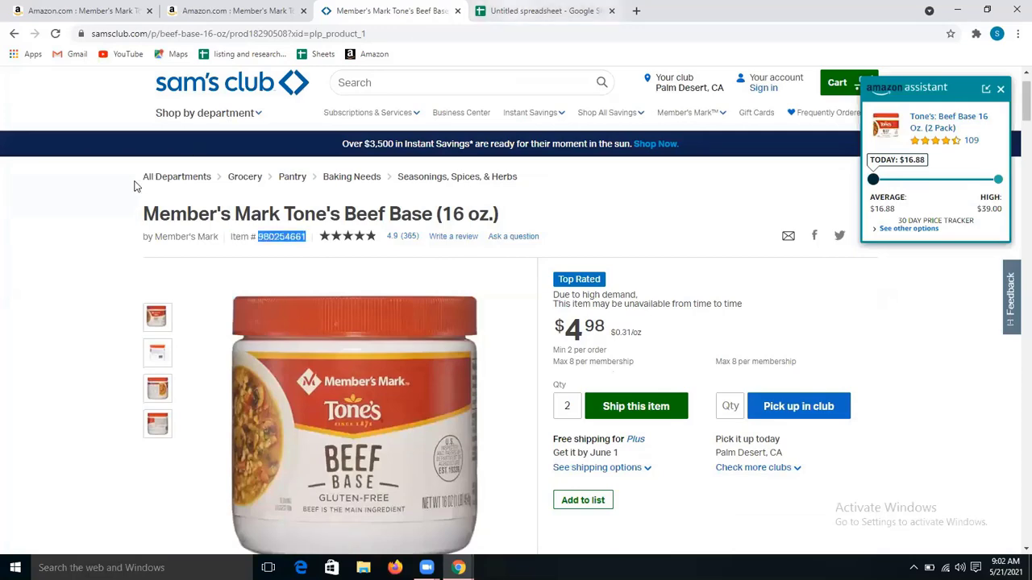
key("ctrl+c")
key("ctrl+Tab")
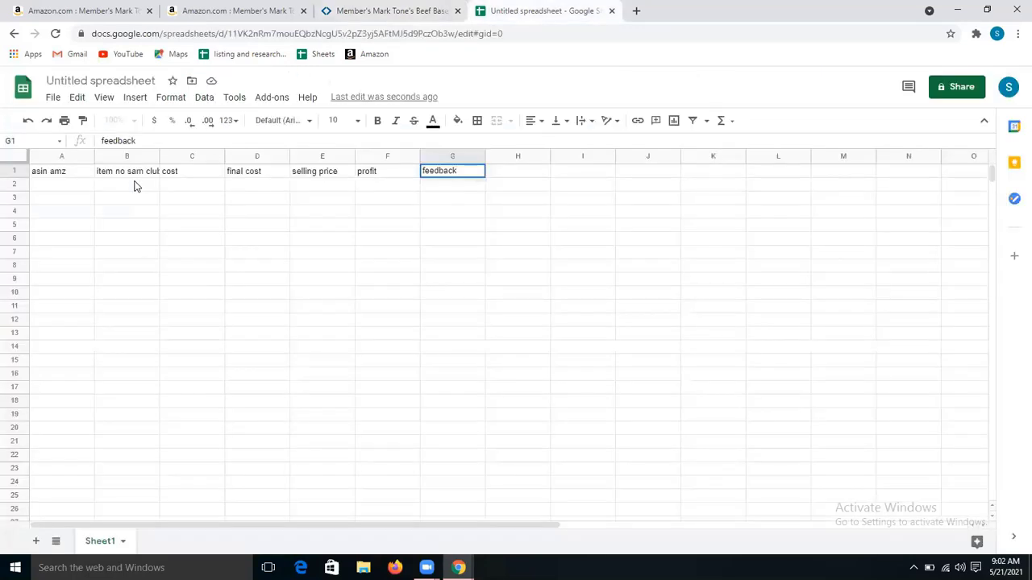
left_click(136, 185)
key("ctrl+v")
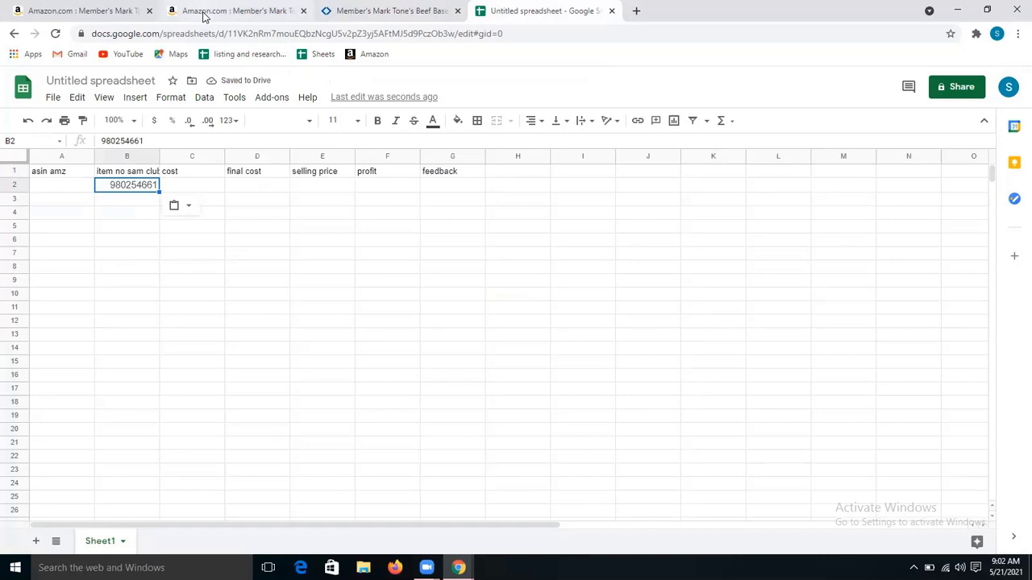
Copy the ASIN B079GQ5WMK from the Amazon listing's web address into cell A2 of the spreadsheet
left_click(204, 13)
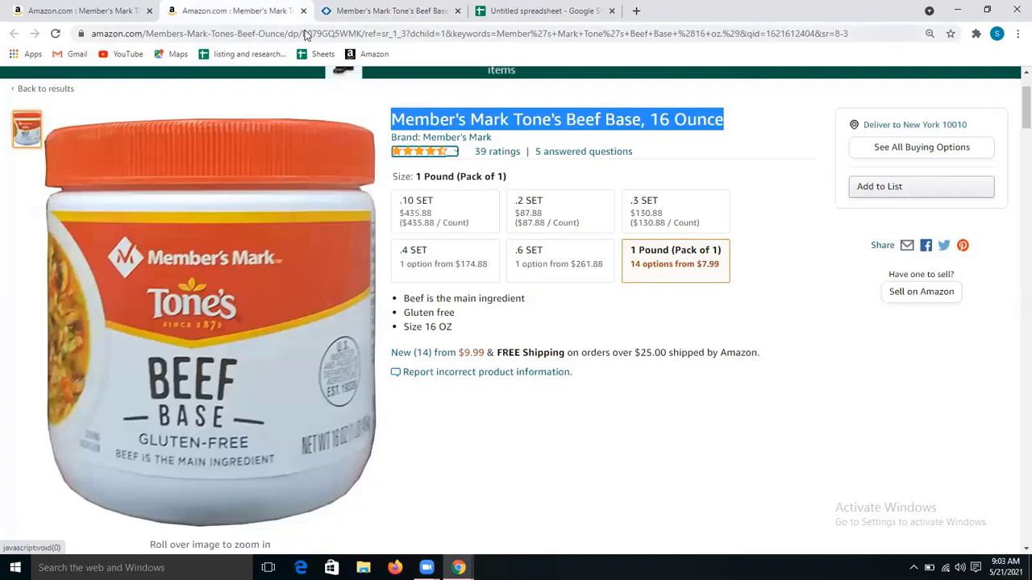
double_click(306, 34)
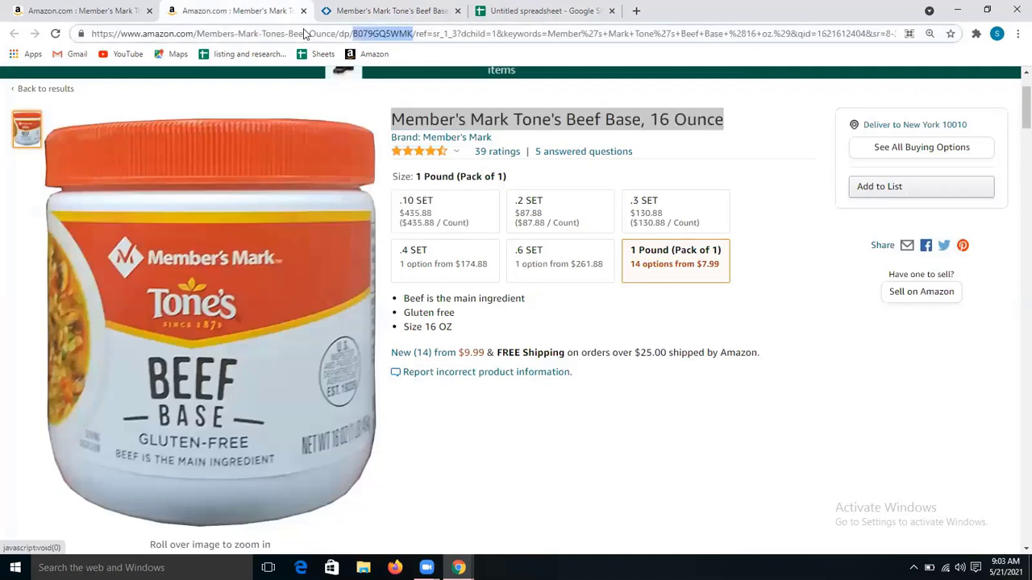
left_click(514, 8)
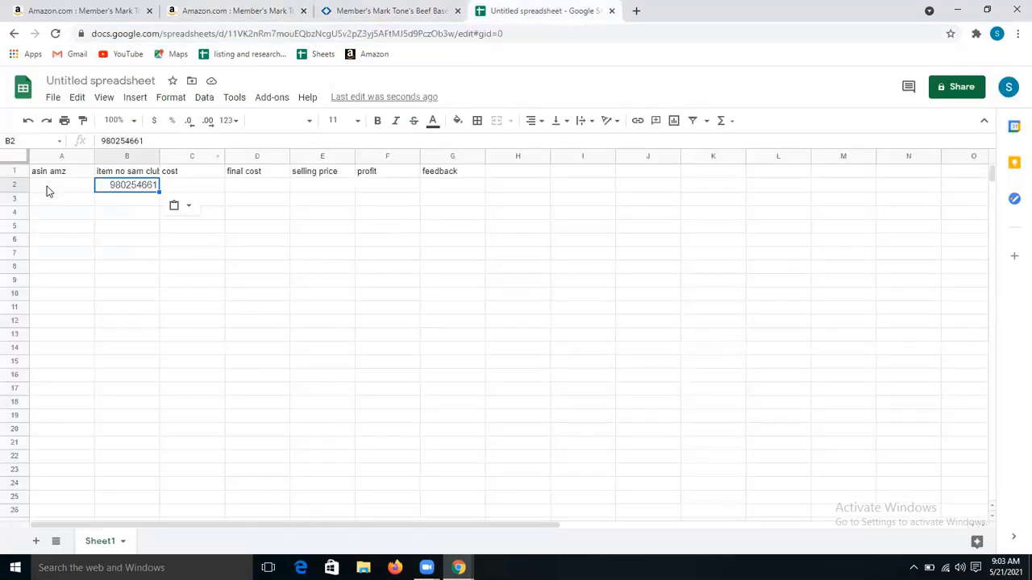
left_click(47, 191)
key("ctrl+v")
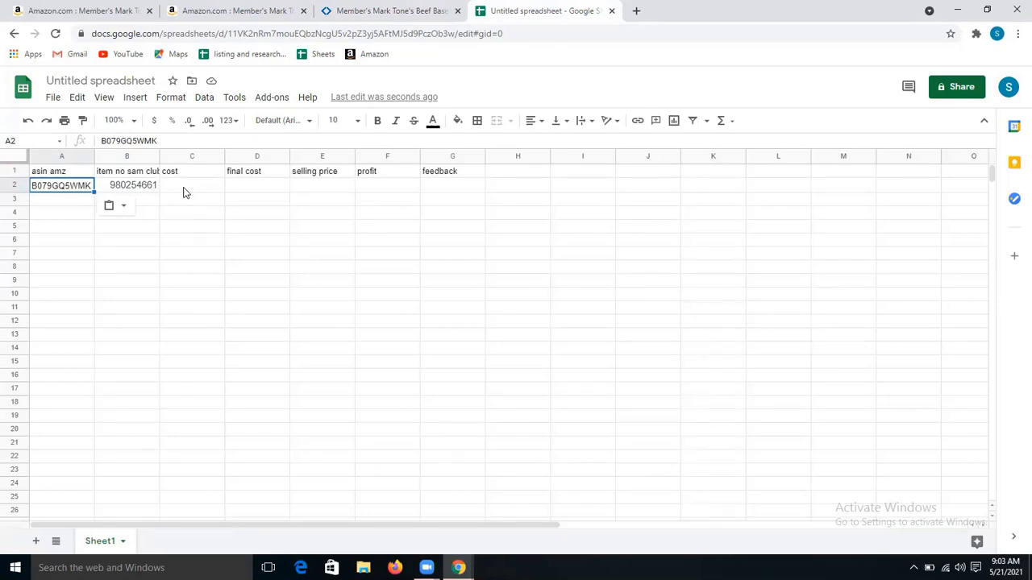
Look up the product's Sam's Club price and enter 4.98 as its cost in C2
left_click(373, 11)
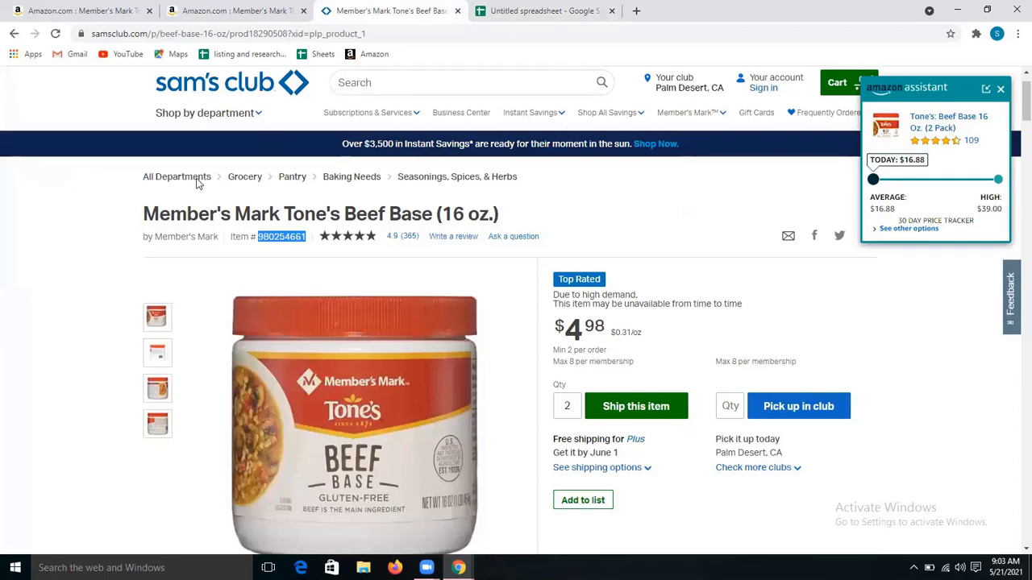
left_click(538, 11)
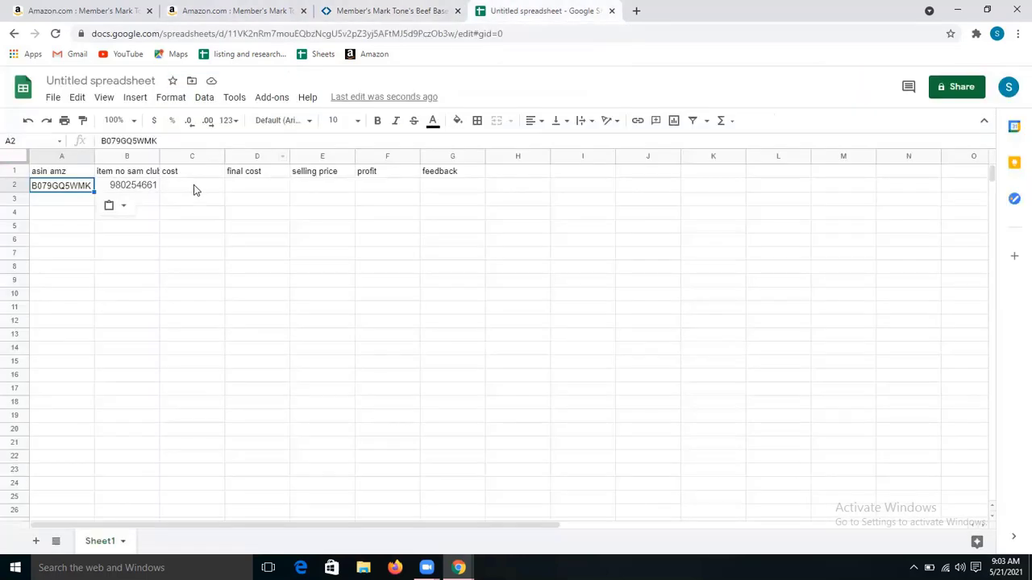
left_click(193, 172)
left_click(193, 190)
type("4")
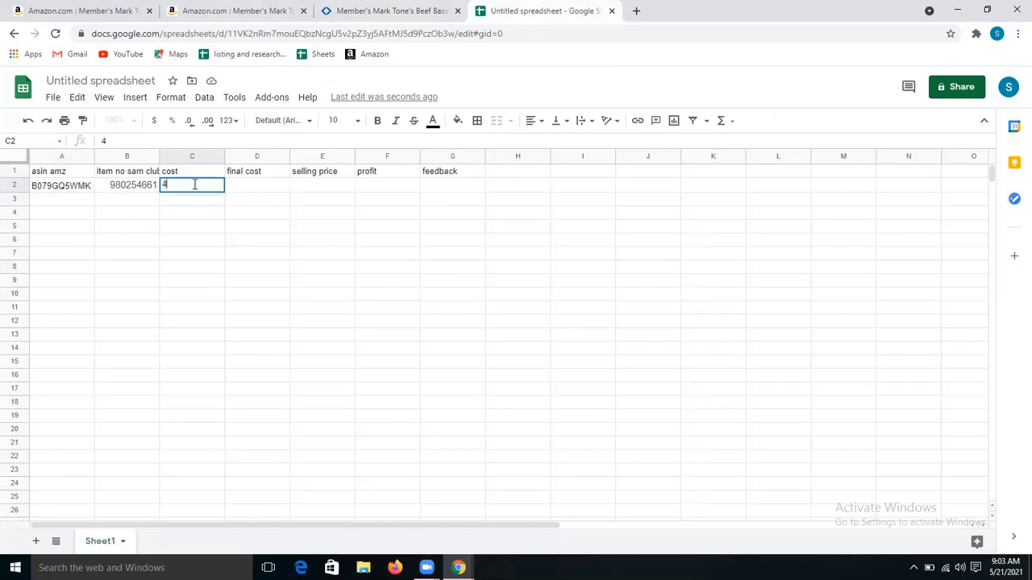
type(".98")
Check the offers on the product's Amazon listing and enter 7.98 as its selling price in E2
left_click(307, 189)
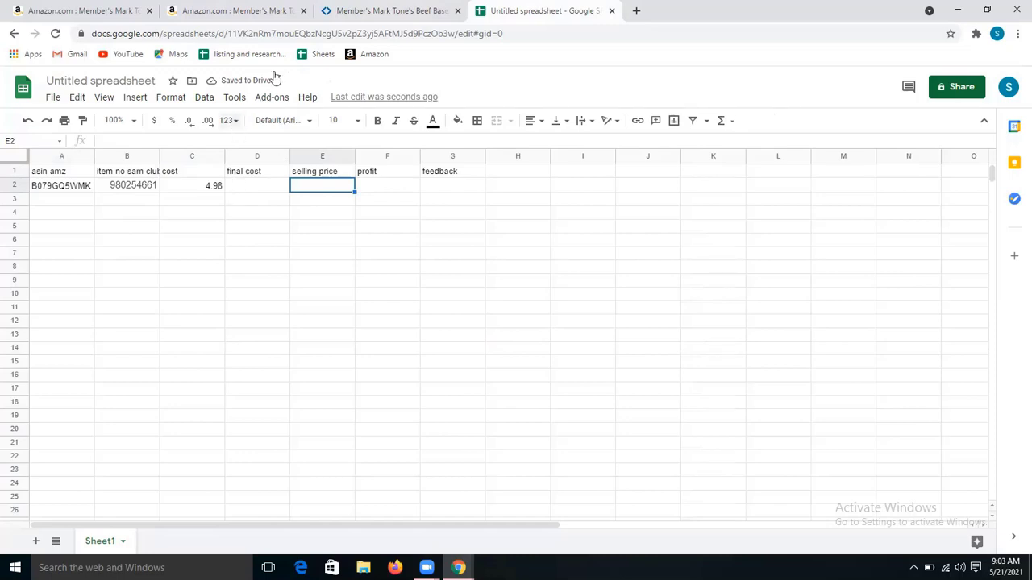
left_click(234, 11)
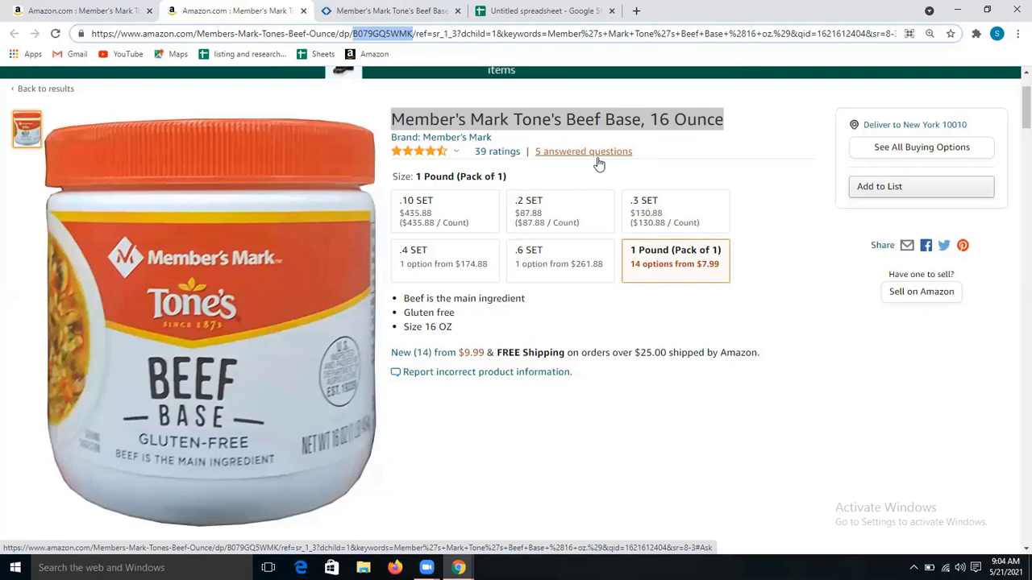
left_click(521, 16)
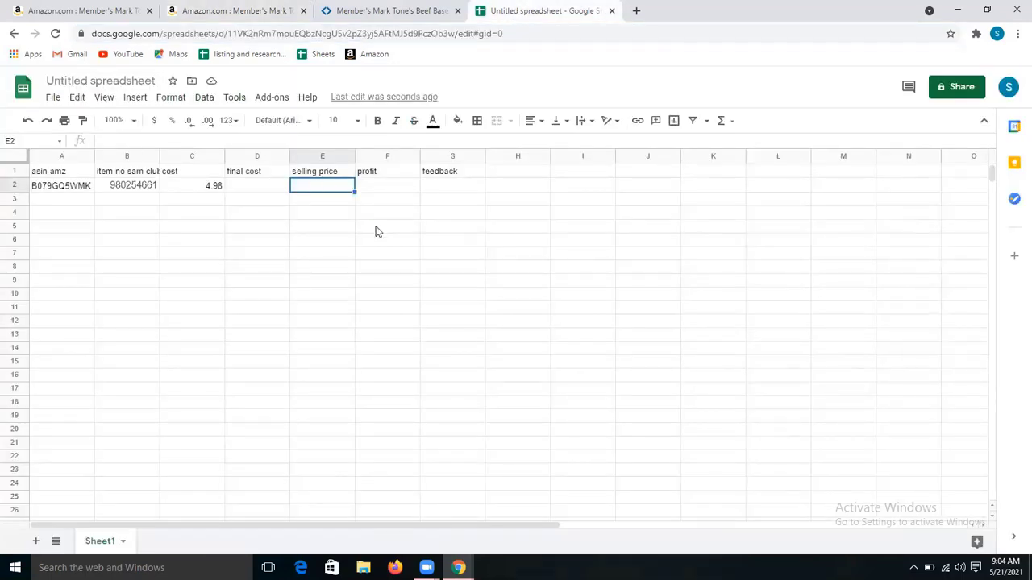
type("7.98")
Calculate the final cost in D2 as the selling price minus 15 percent, using the formula =E2-(E2*15/100)
left_click(245, 188)
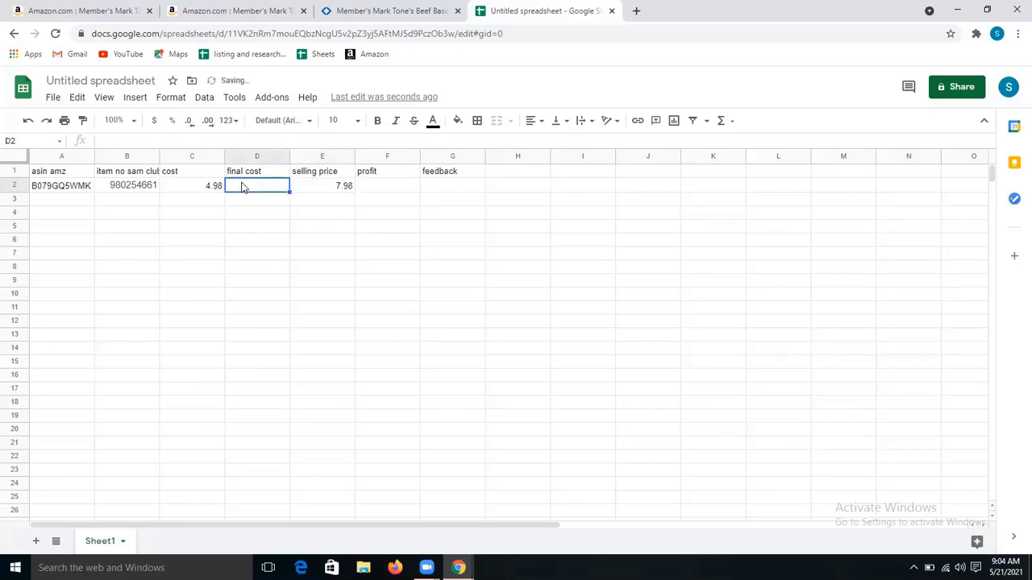
type("=")
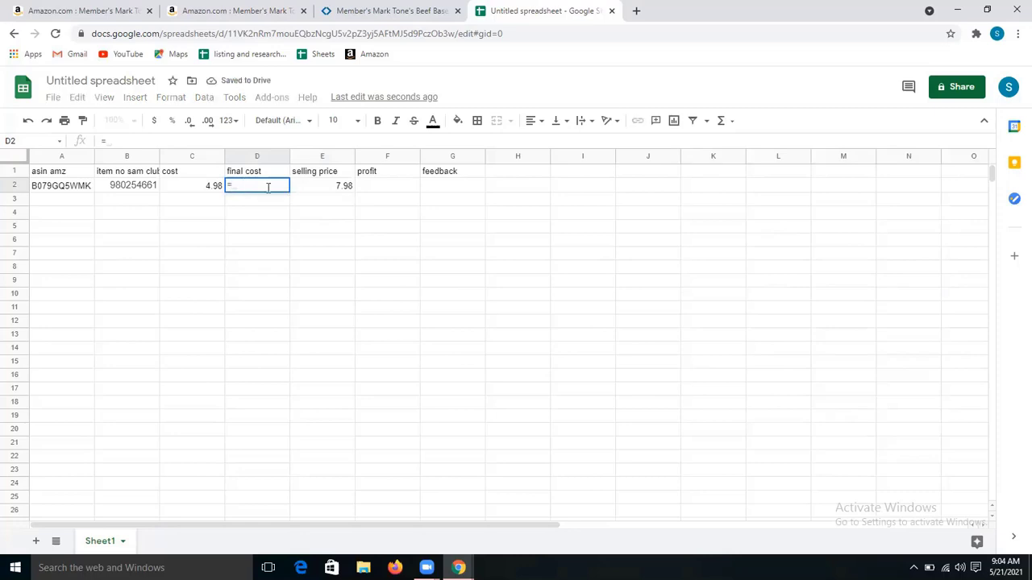
left_click(336, 186)
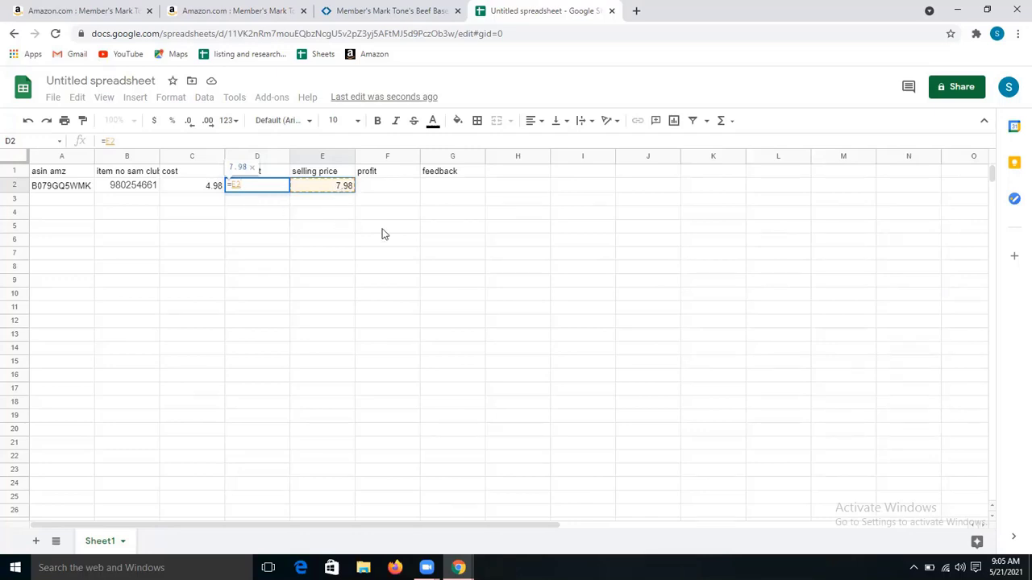
type("-")
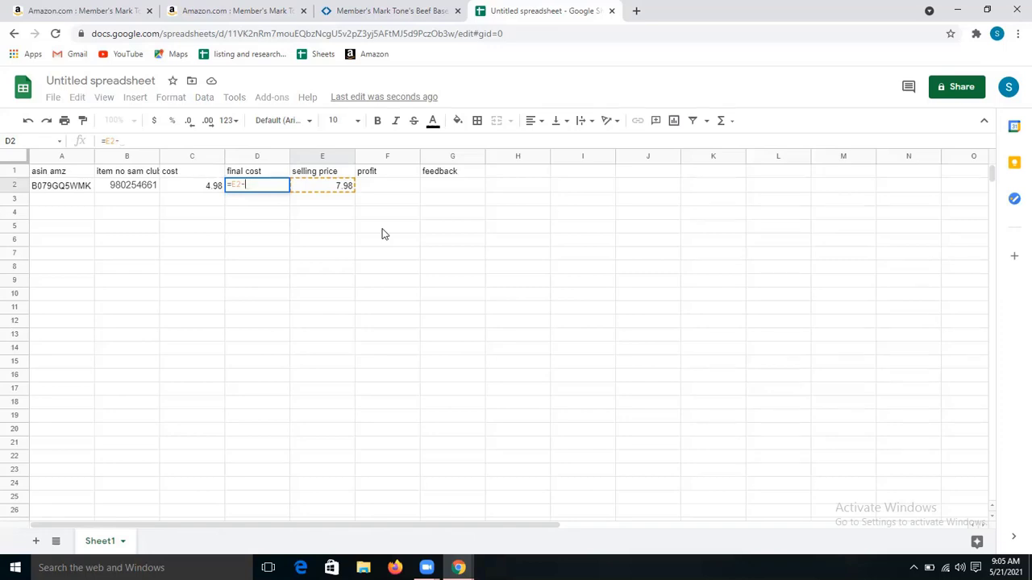
type("(")
left_click(327, 186)
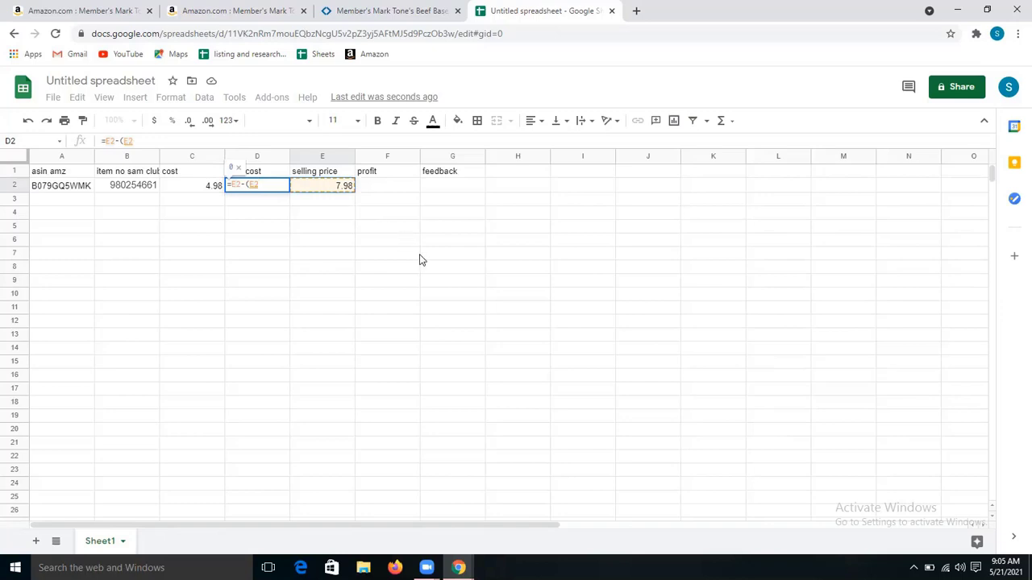
type("*")
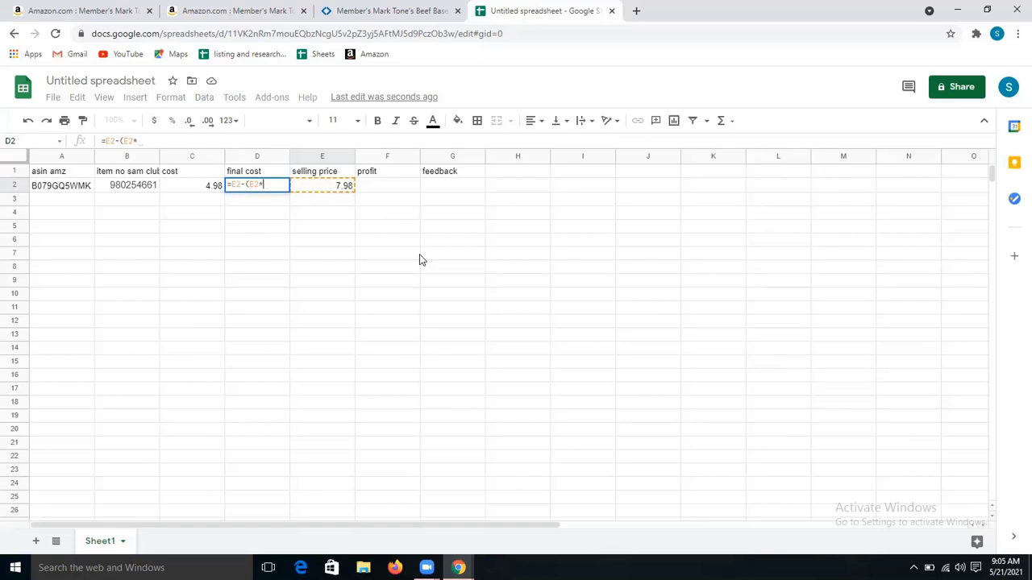
type("15")
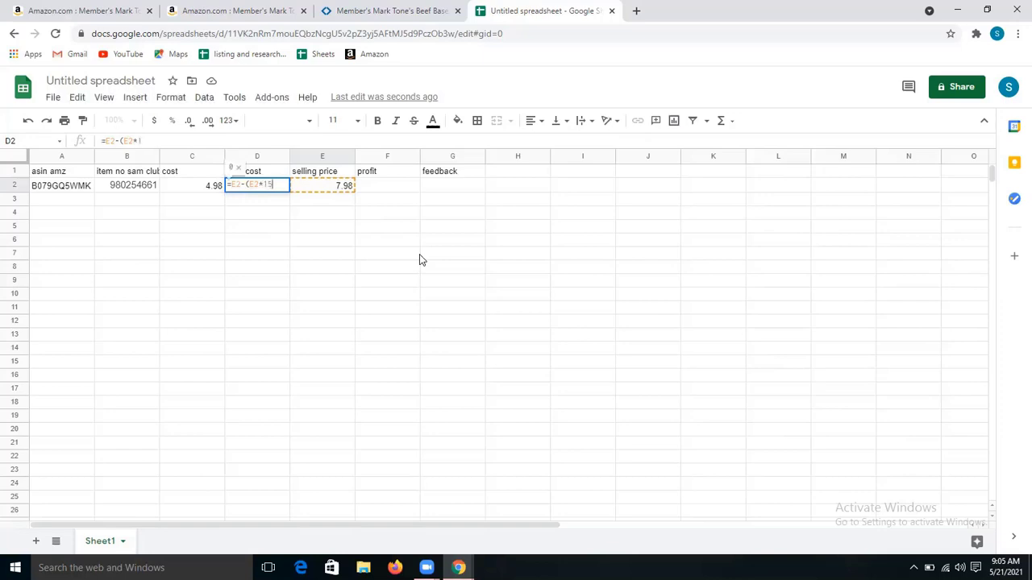
type("/")
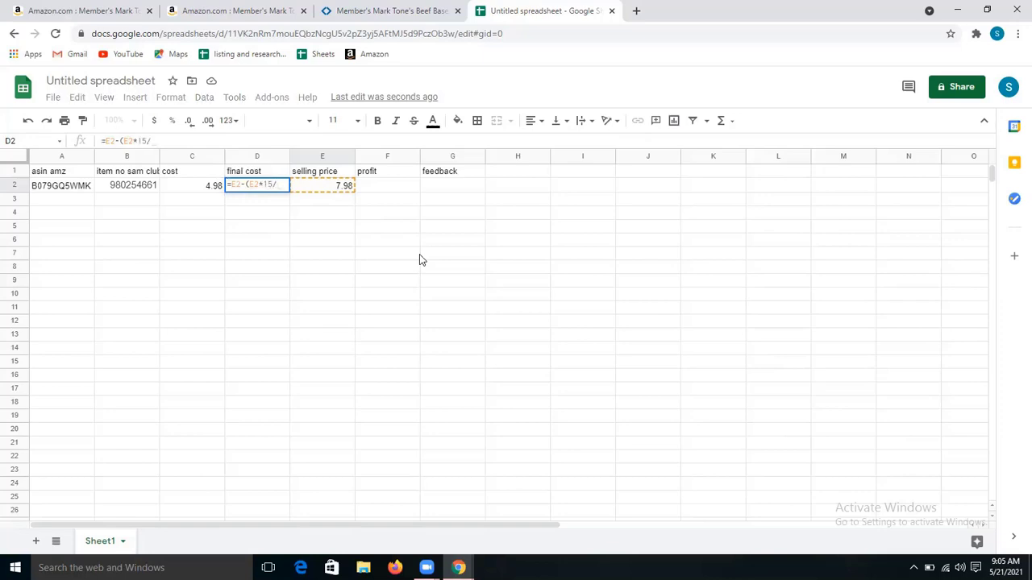
type("100)")
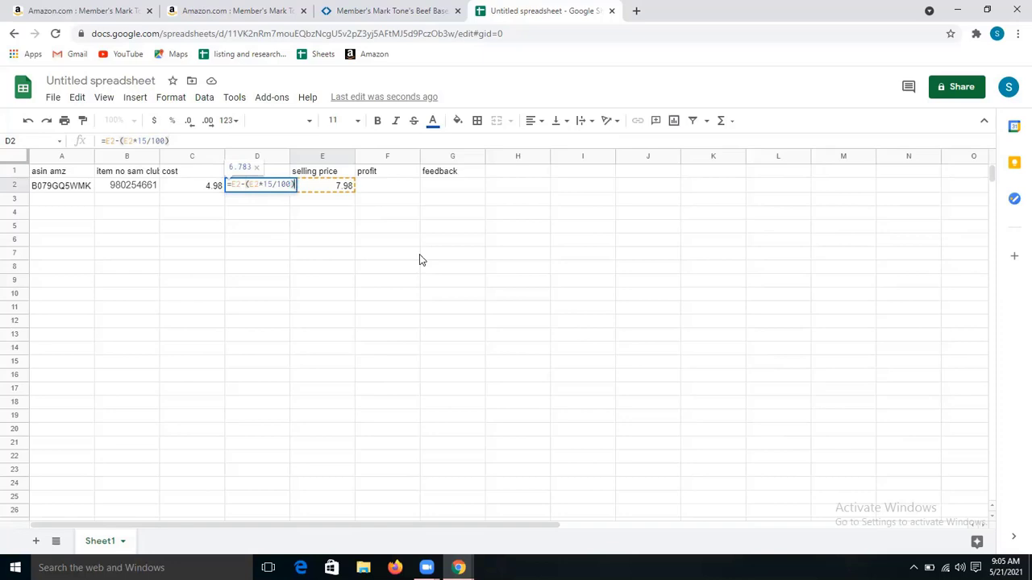
key("Return")
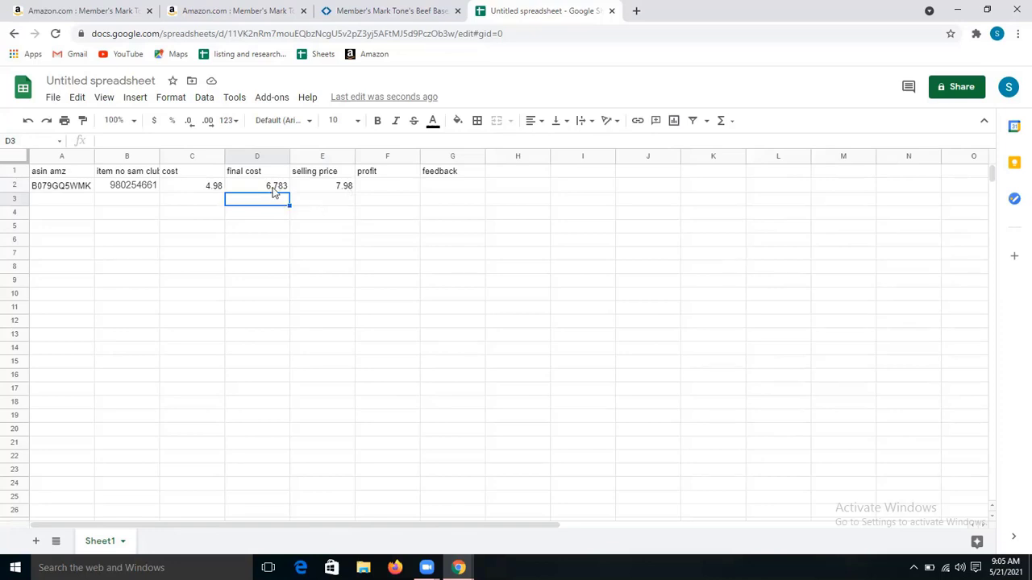
Calculate the profit in F2 as final cost minus cost with the formula =D2-C2
left_click(384, 189)
type("=")
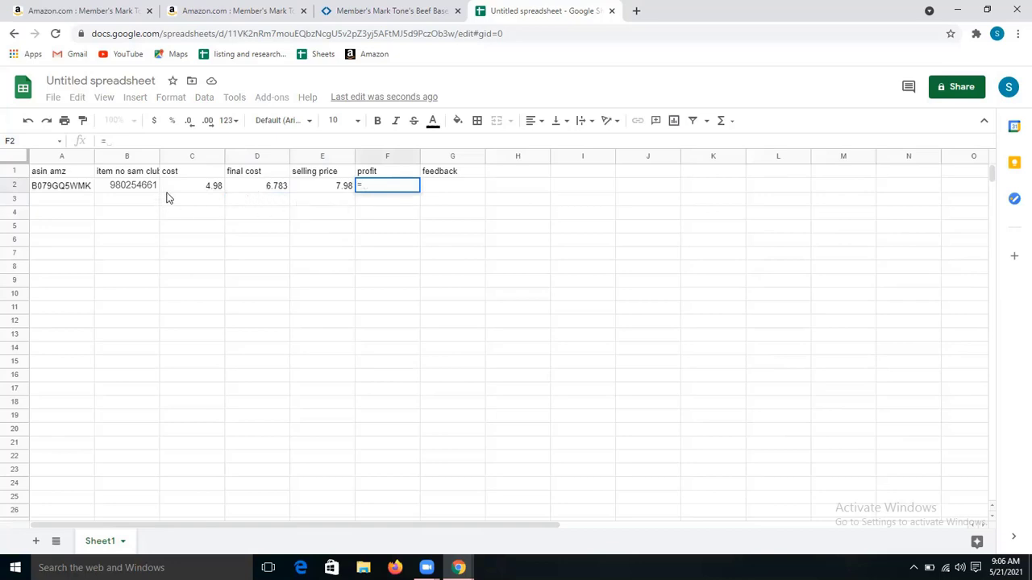
left_click(255, 191)
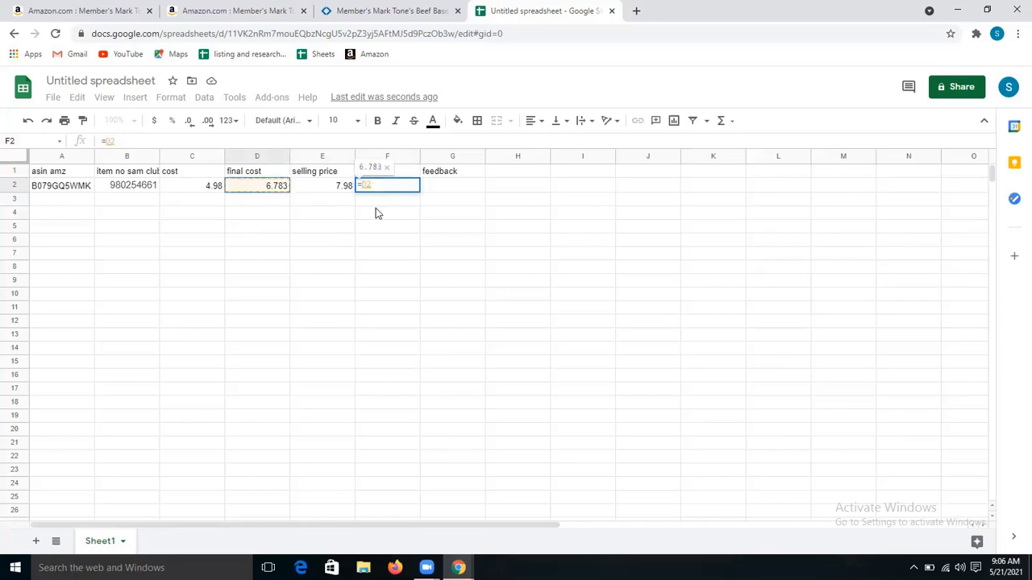
type("-")
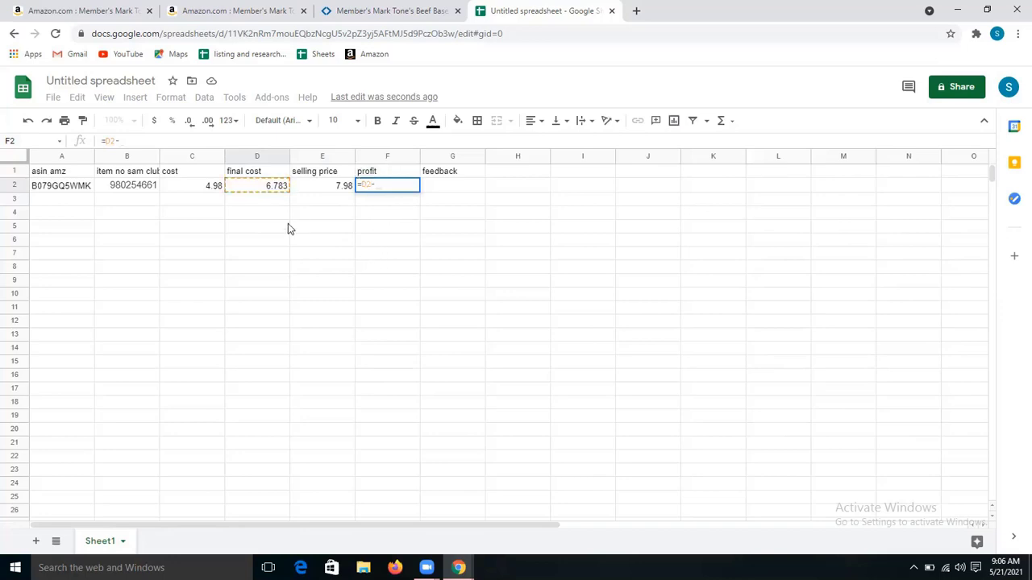
left_click(203, 191)
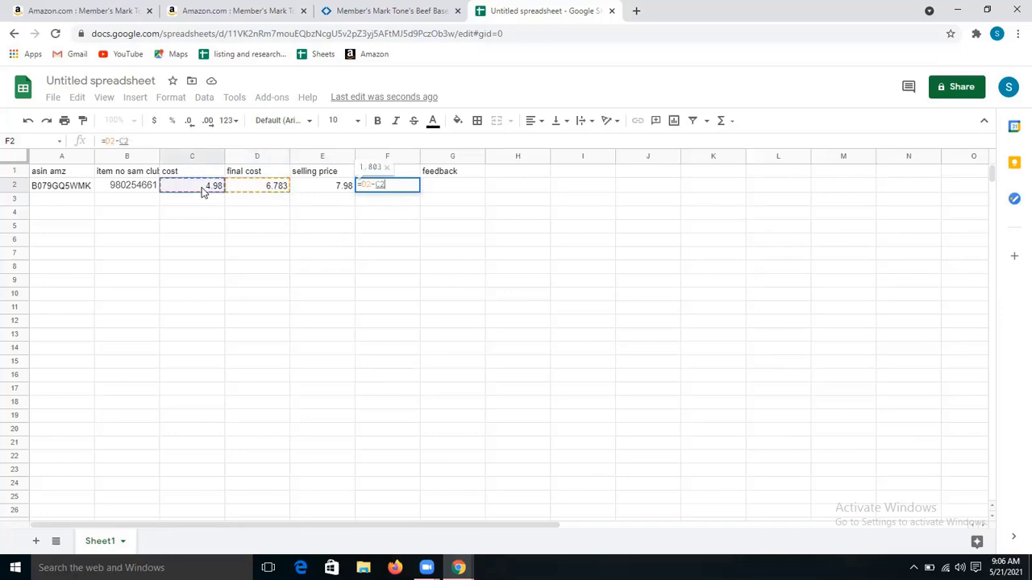
key("Return")
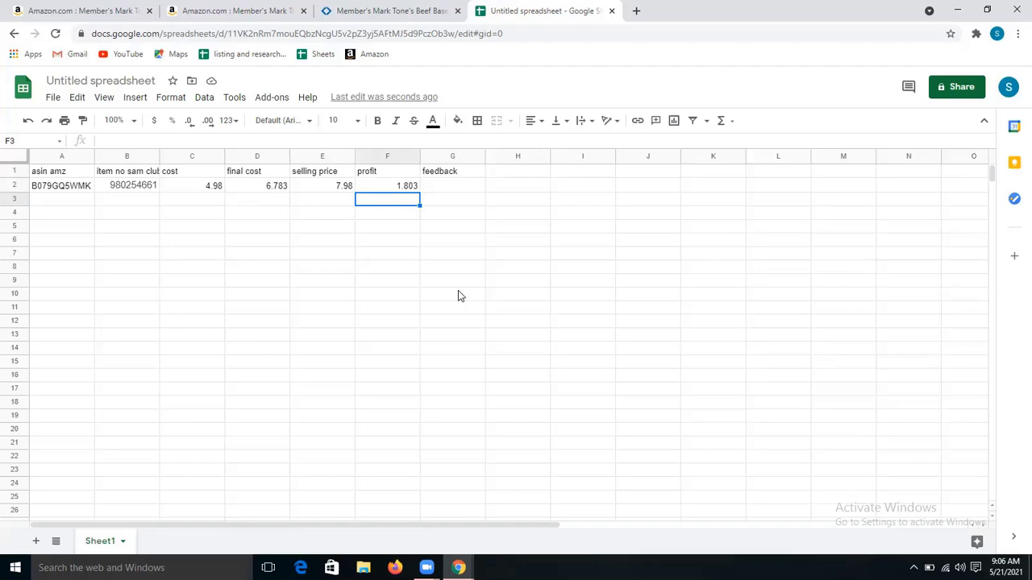
Enter "good" as the product's feedback in G2
left_click(439, 191)
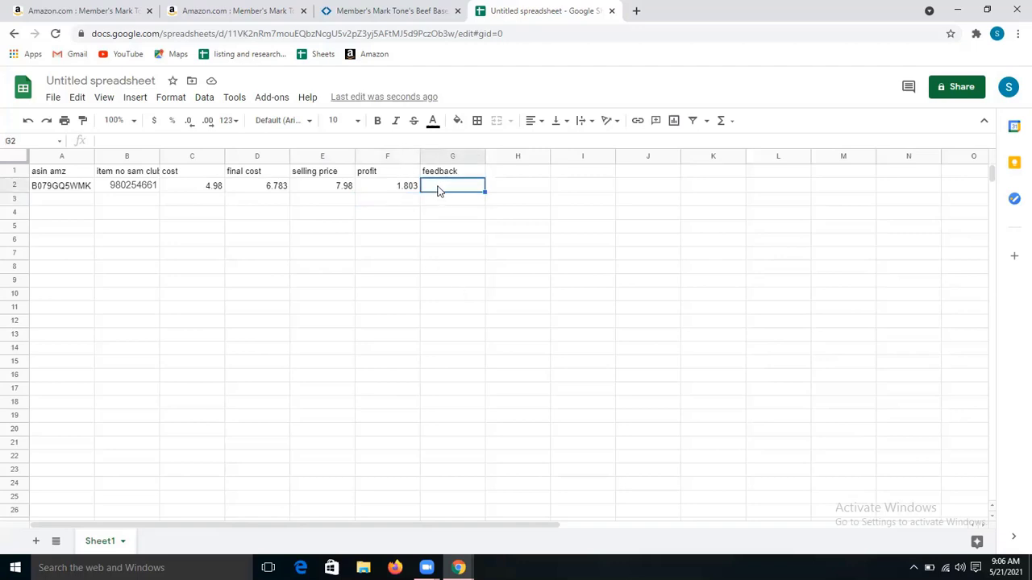
type("good")
key("Return")
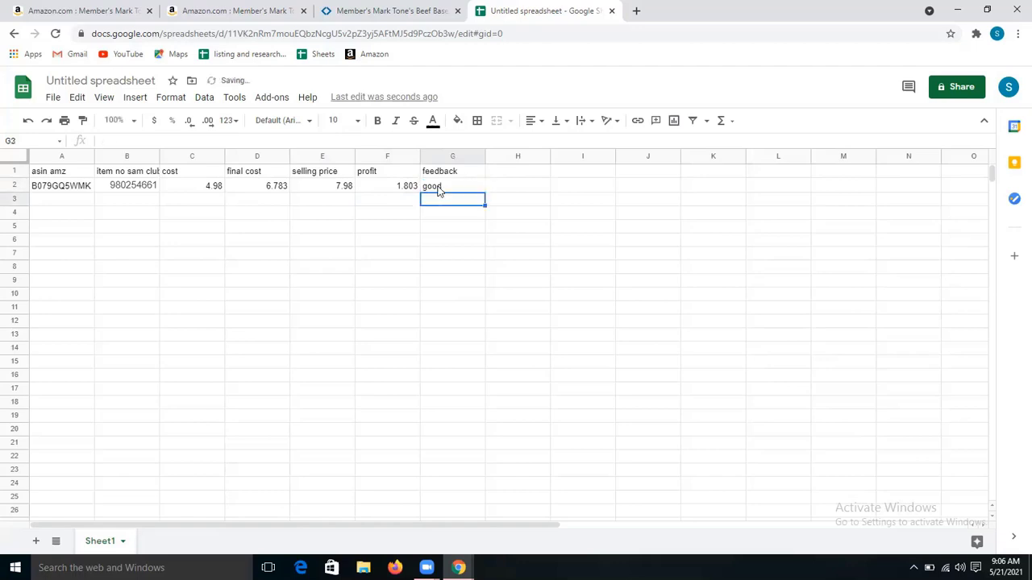